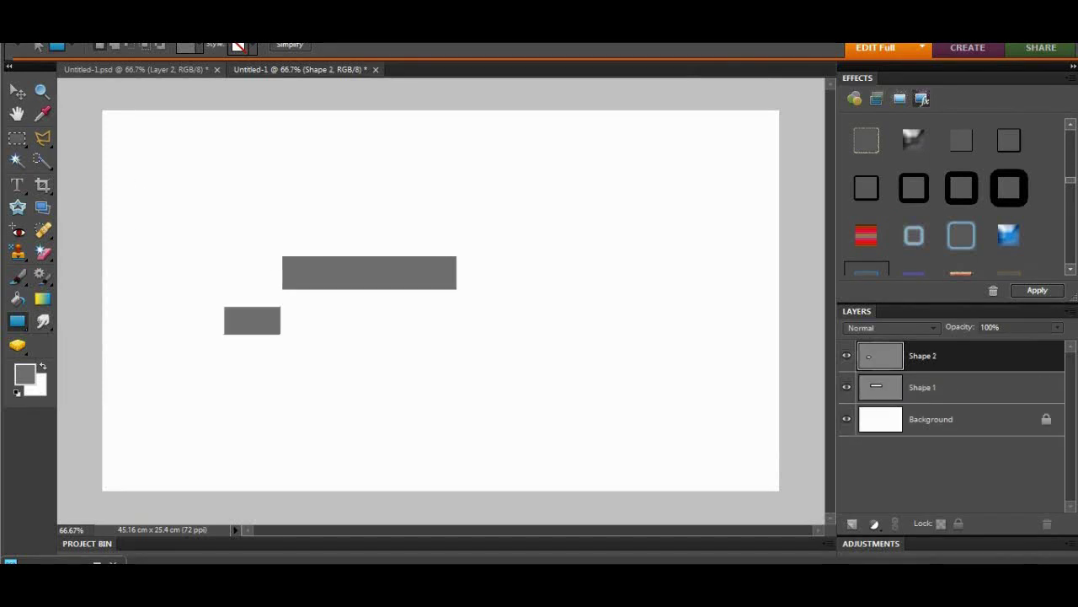
# Duplicate the small Shape 2 block to the bar's right end and move Shape 1 to the top
pyautogui.rightClick(918, 357)
pyautogui.click(963, 135)
pyautogui.moveTo(275, 286); pyautogui.dragTo(484, 296)
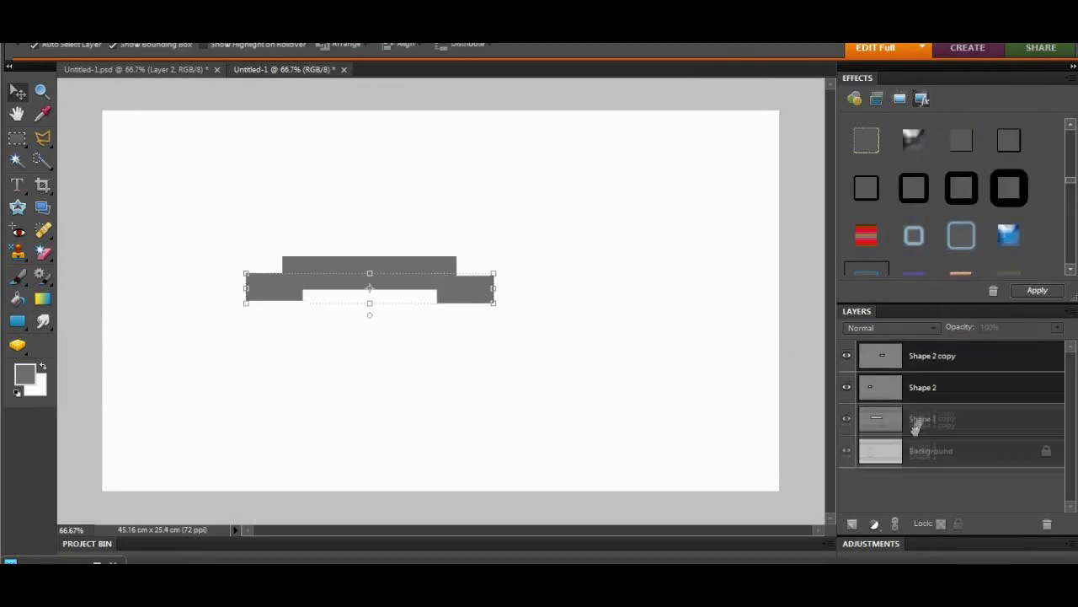
pyautogui.moveTo(918, 419); pyautogui.dragTo(919, 347)
pyautogui.moveTo(481, 302); pyautogui.dragTo(474, 301)
pyautogui.click(931, 450)
# Set a bright red foreground colour and fill both grey blocks red with the Paint Bucket
pyautogui.click(25, 373)
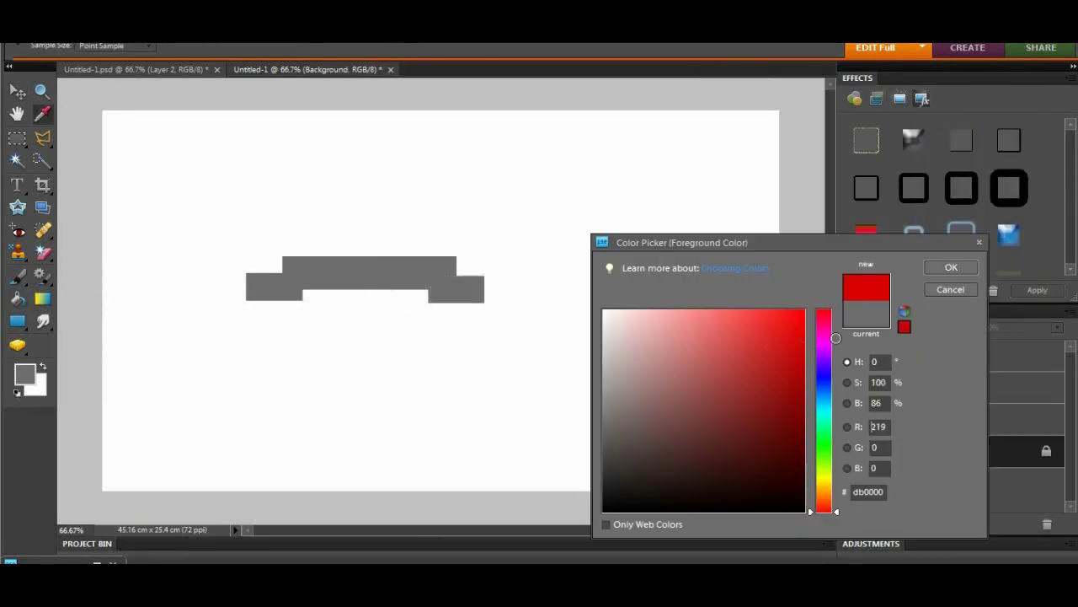
pyautogui.click(951, 264)
pyautogui.click(17, 298)
pyautogui.click(416, 199)
pyautogui.click(455, 291)
pyautogui.click(274, 286)
pyautogui.press('v')
pyautogui.click(458, 344)
# Resize the top bar against the side blocks and zoom the canvas to 100%
pyautogui.click(277, 284)
pyautogui.click(284, 283)
pyautogui.click(426, 296)
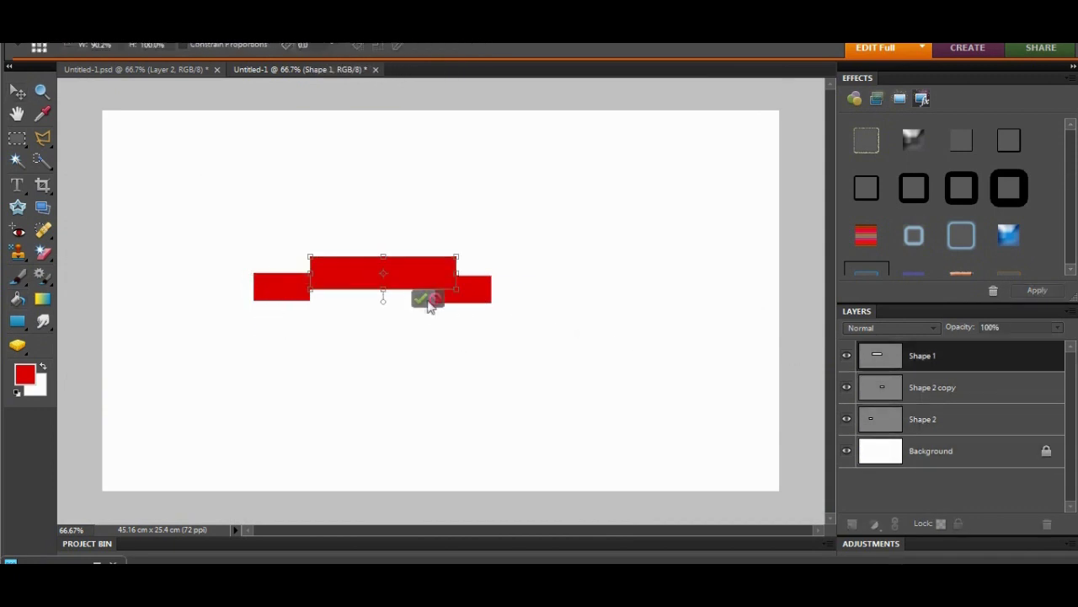
pyautogui.click(258, 286)
pyautogui.hotkey('ctrl', '=')
pyautogui.press('m')
# Shade the left block with a darker red gradient, then deselect
pyautogui.click(24, 374)
pyautogui.click(951, 264)
pyautogui.click(43, 298)
pyautogui.moveTo(289, 244); pyautogui.dragTo(239, 272)
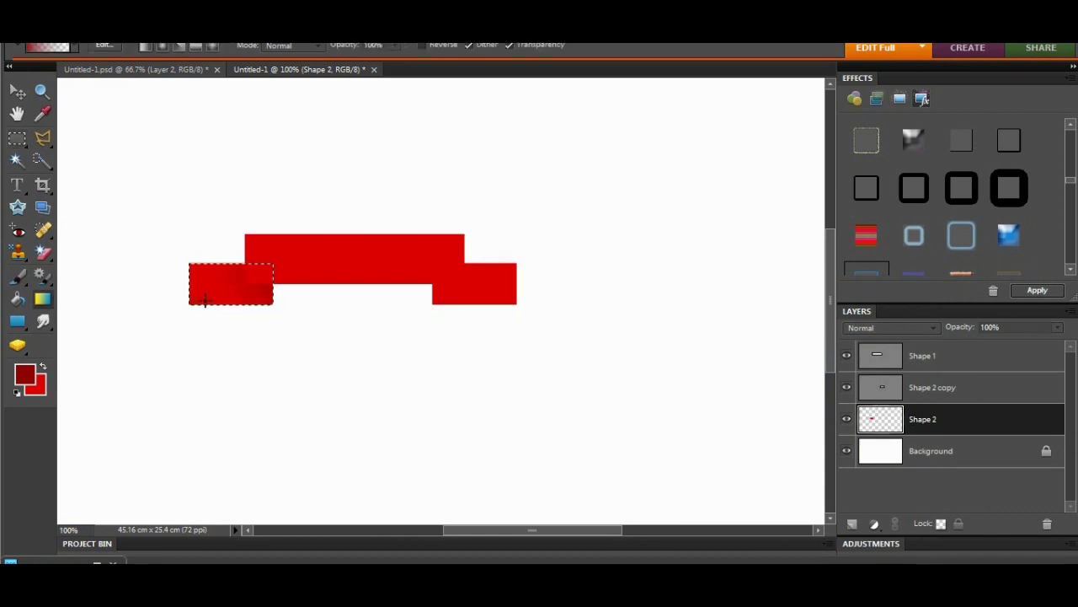
pyautogui.click(231, 37)
pyautogui.click(229, 74)
# Simplify the right block copy and shade it with a red gradient, then deselect
pyautogui.press('v')
pyautogui.click(474, 284)
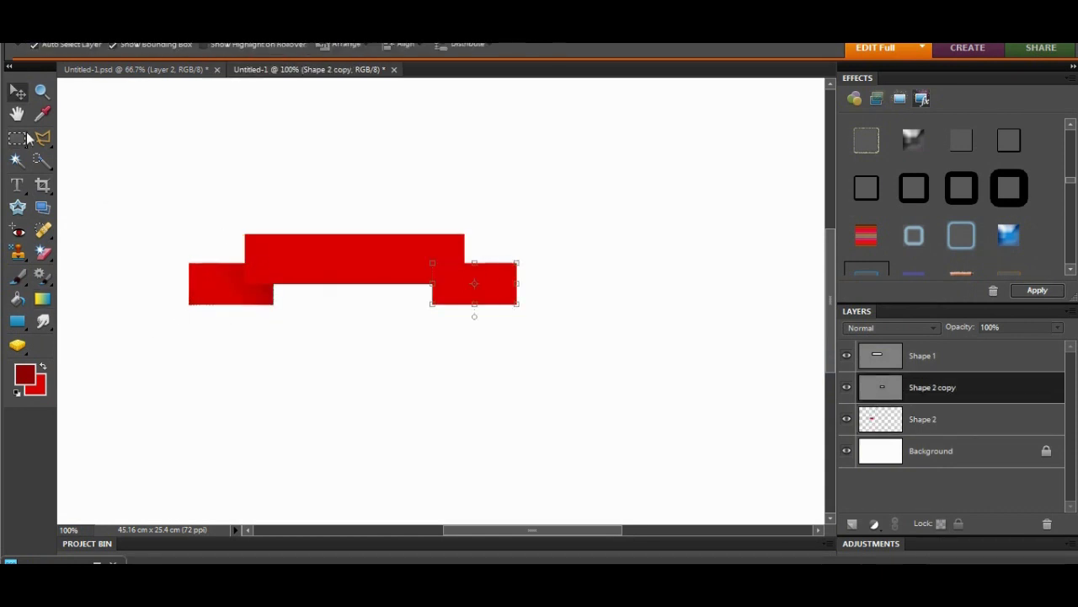
pyautogui.press('g')
pyautogui.click(414, 243)
pyautogui.press('Return')
pyautogui.moveTo(413, 242); pyautogui.dragTo(449, 278)
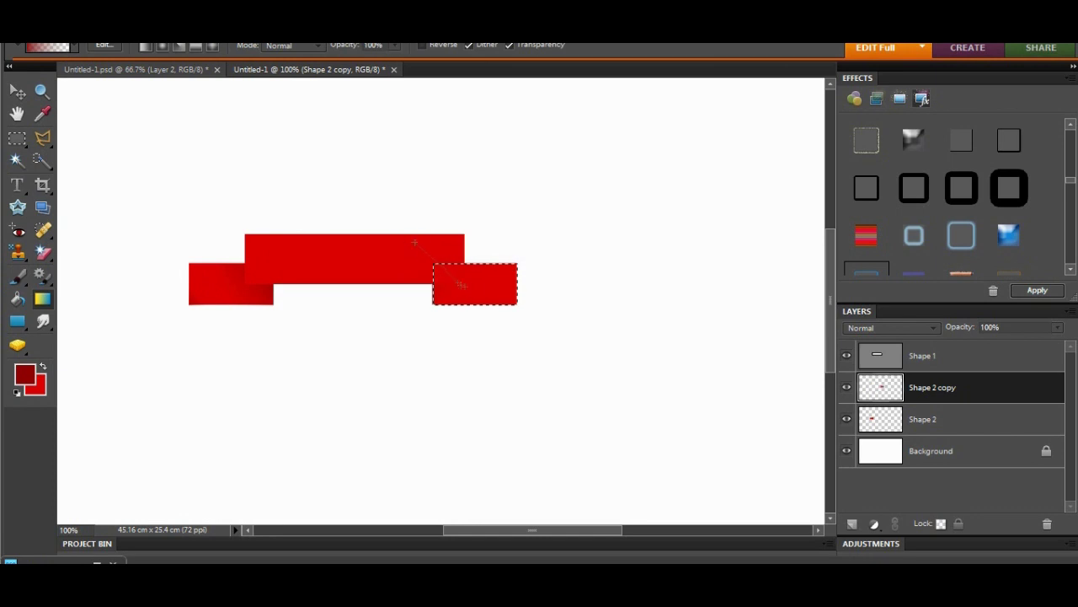
pyautogui.click(231, 37)
pyautogui.click(229, 74)
# Shade the top bar with a vertical red gradient and draw a new dark-red rectangle, Shape 3
pyautogui.keyDown('ctrl'); pyautogui.click(881, 355); pyautogui.keyUp('ctrl')
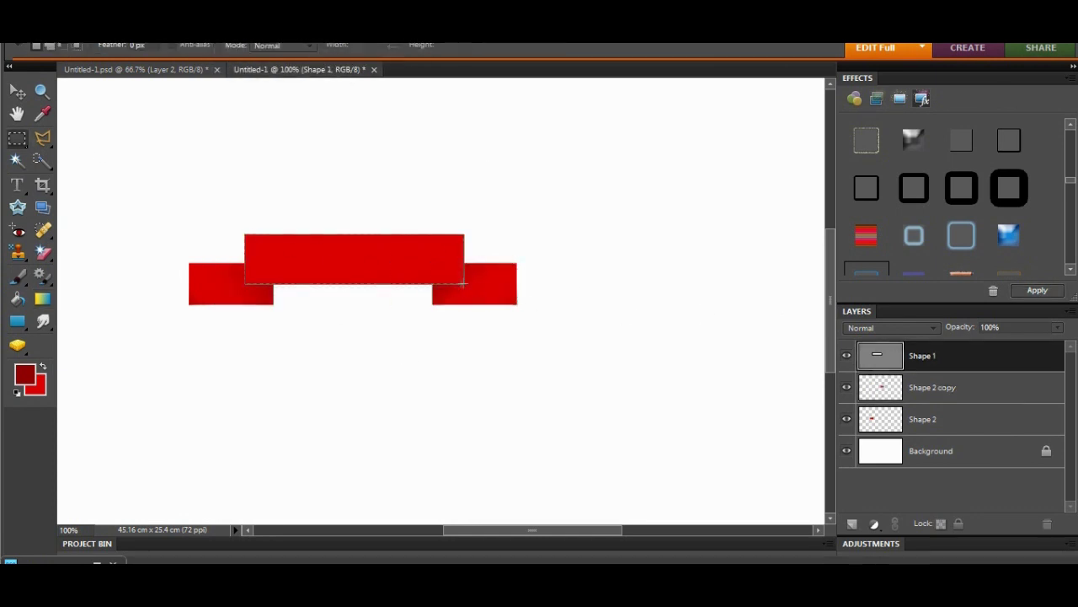
pyautogui.press('g')
pyautogui.press('Return')
pyautogui.moveTo(349, 204); pyautogui.dragTo(349, 255)
pyautogui.click(231, 37)
pyautogui.click(230, 74)
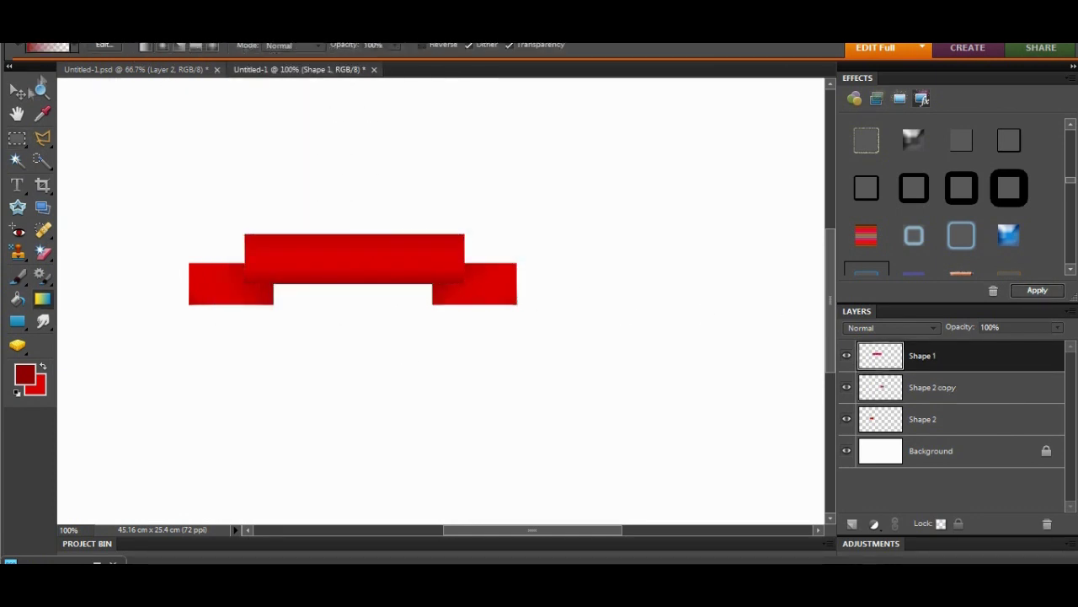
pyautogui.press('u')
pyautogui.moveTo(197, 332); pyautogui.dragTo(272, 385)
# Move Shape 3 under the top bar's left end and rotate it into a fold
pyautogui.press('v')
pyautogui.moveTo(273, 327)
pyautogui.mouseDown()
pyautogui.moveTo(320, 226)
pyautogui.moveTo(310, 205)
pyautogui.mouseUp()
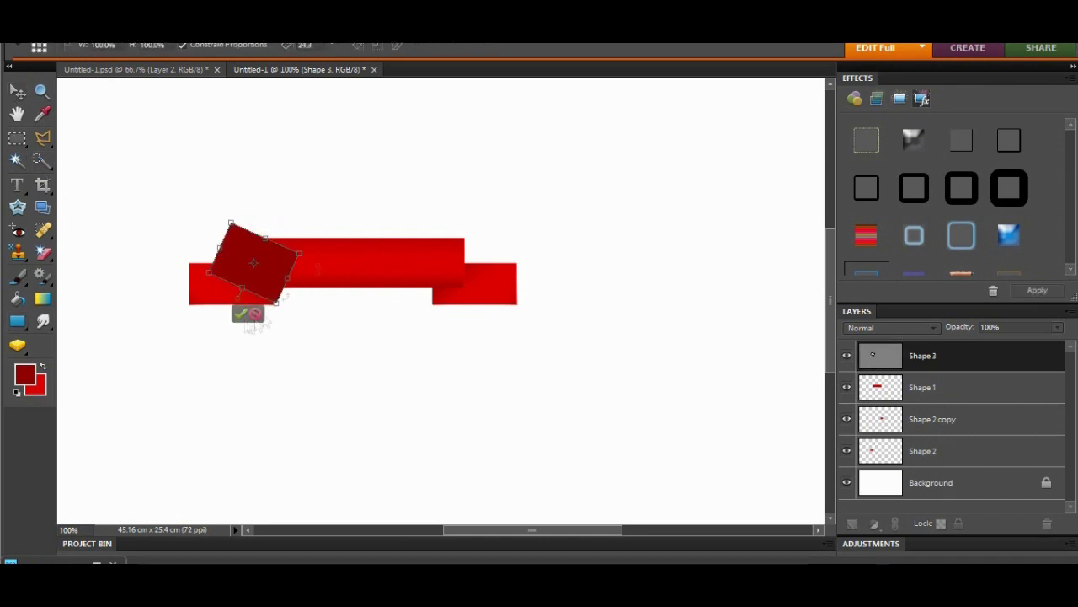
pyautogui.hotkey('ctrl', '[')
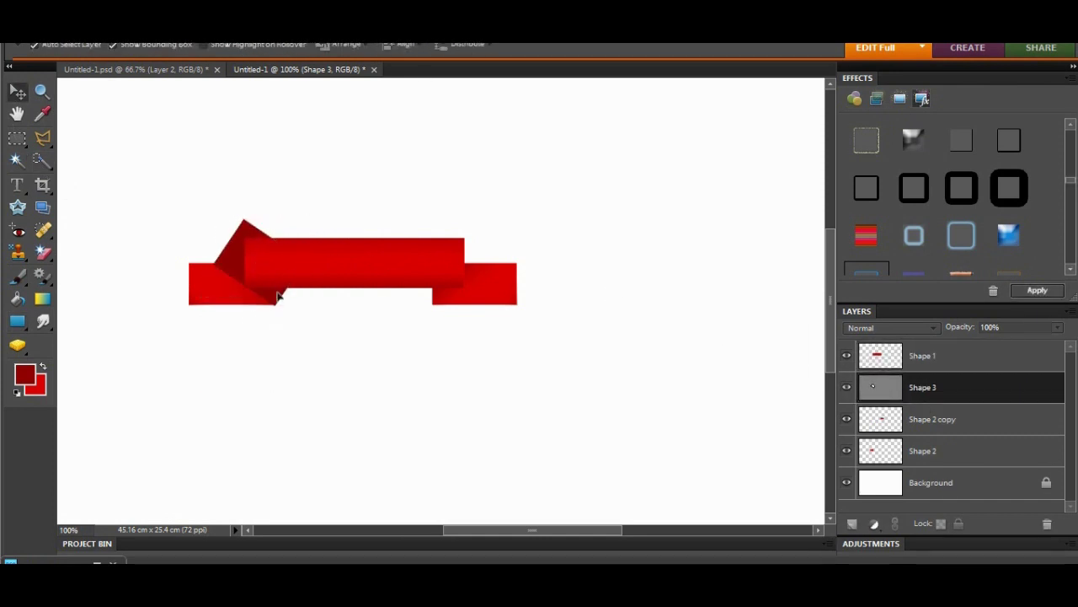
pyautogui.hotkey('ctrl', '=')
pyautogui.moveTo(530, 529); pyautogui.dragTo(498, 529)
pyautogui.moveTo(373, 296); pyautogui.dragTo(312, 292)
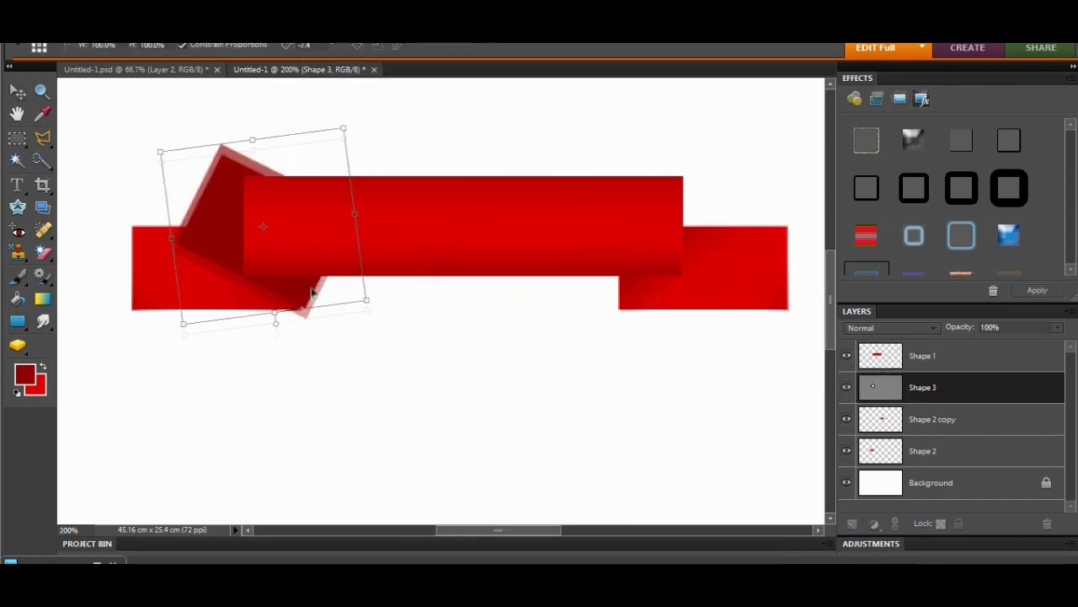
pyautogui.click(332, 315)
# Erase the part of Shape 3 inside the selection to trim the fold
pyautogui.click(160, 101)
pyautogui.press('m')
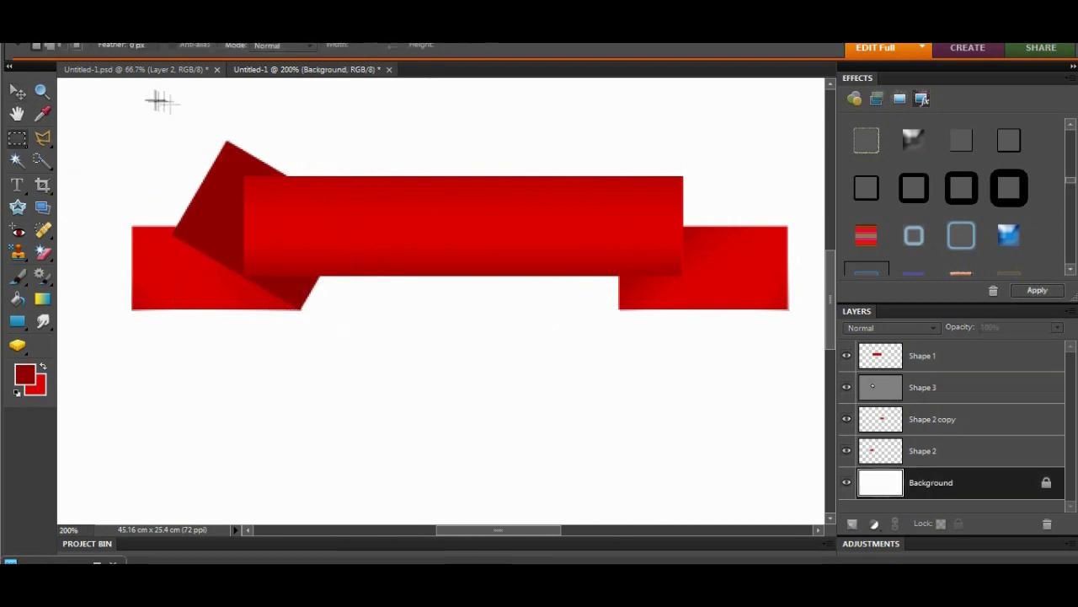
pyautogui.press('e')
pyautogui.click(169, 261)
pyautogui.hotkey('ctrl', 'z')
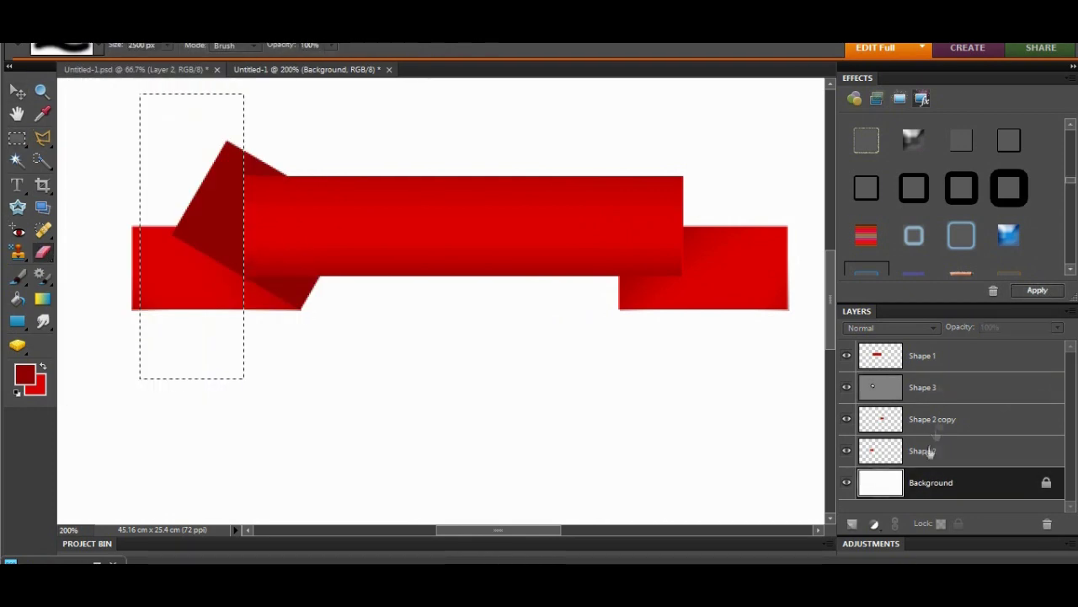
pyautogui.click(922, 387)
pyautogui.click(221, 291)
pyautogui.press('m')
pyautogui.click(156, 114)
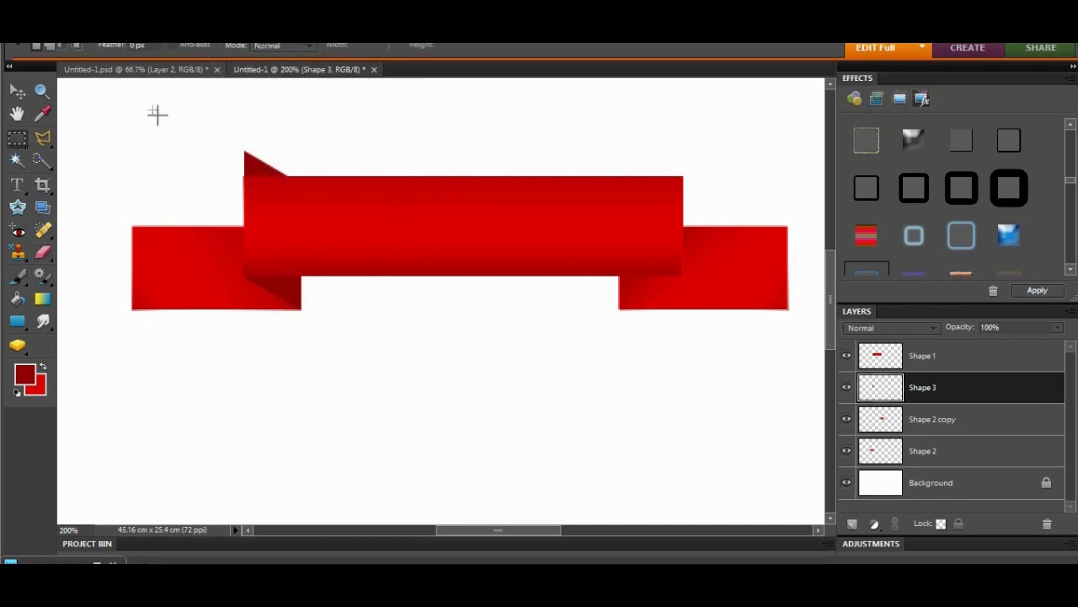
# Duplicate the Shape 3 fold and mirror the copy for the right side
pyautogui.rightClick(922, 387)
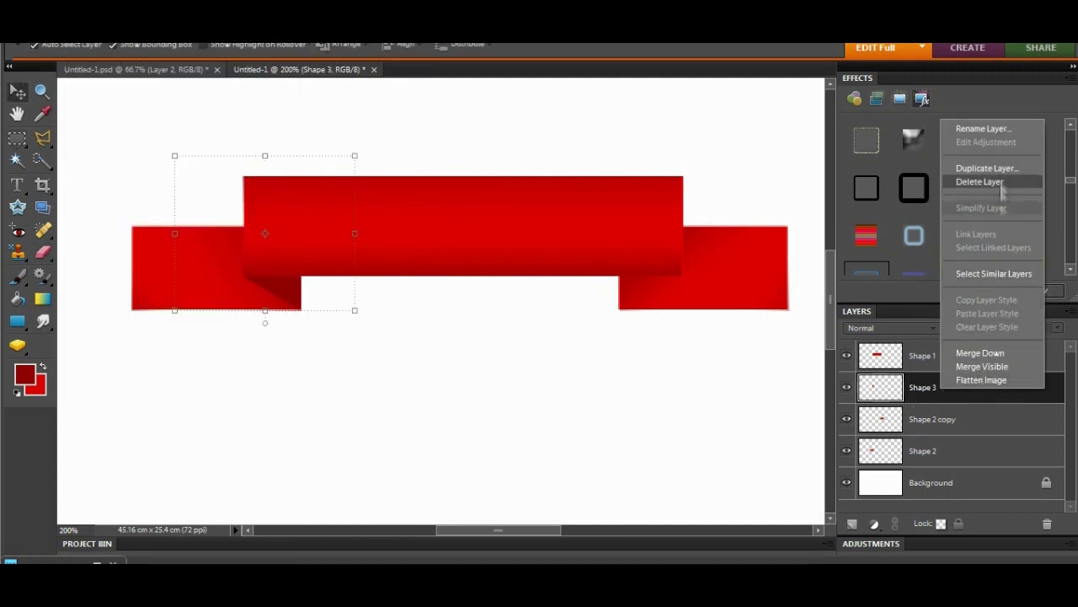
pyautogui.click(987, 159)
pyautogui.press('Return')
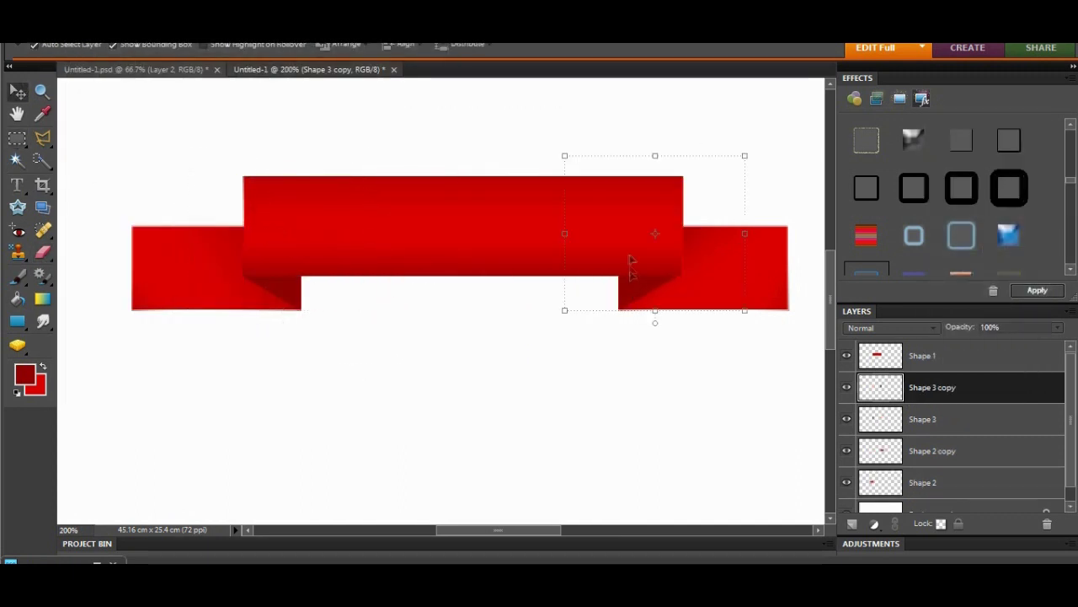
pyautogui.click(297, 38)
pyautogui.click(325, 60)
pyautogui.hotkey('ctrl', '-')
# Merge all the ribbon shape layers into one layer
pyautogui.click(376, 139)
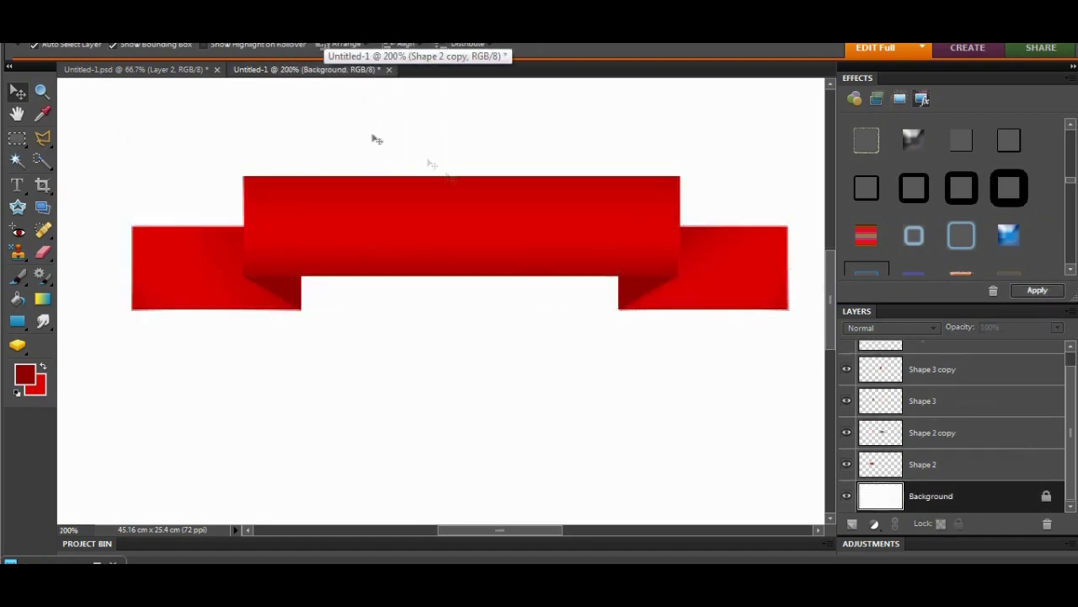
pyautogui.click(923, 464)
pyautogui.keyDown('shift'); pyautogui.click(933, 369); pyautogui.keyUp('shift')
pyautogui.hotkey('ctrl', 'e')
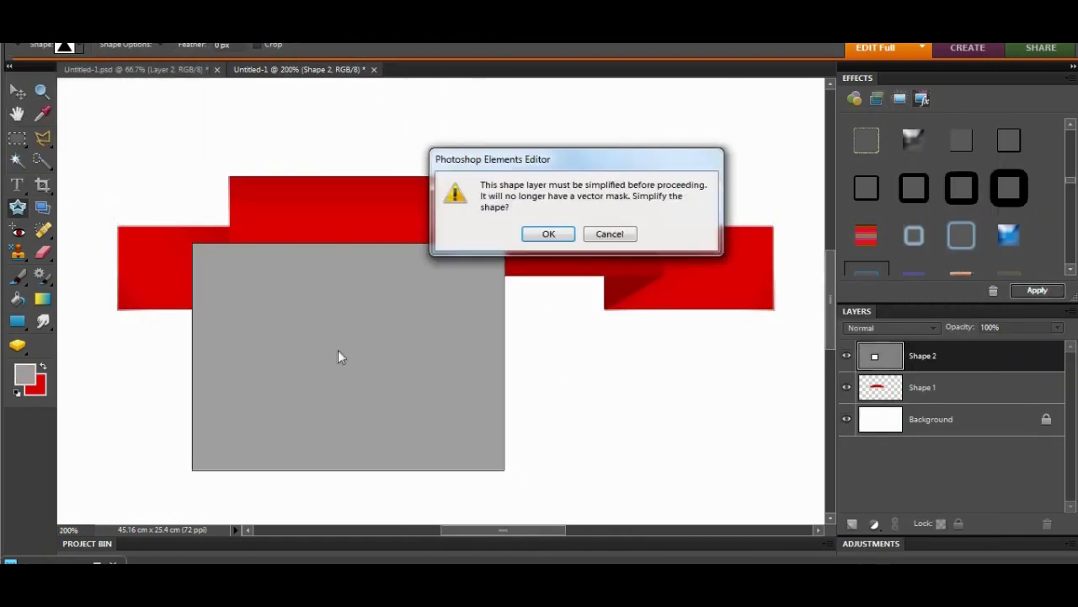
# Place flipped grey triangles on both tail ends and merge them to cut V-notches
pyautogui.moveTo(378, 414); pyautogui.dragTo(183, 306)
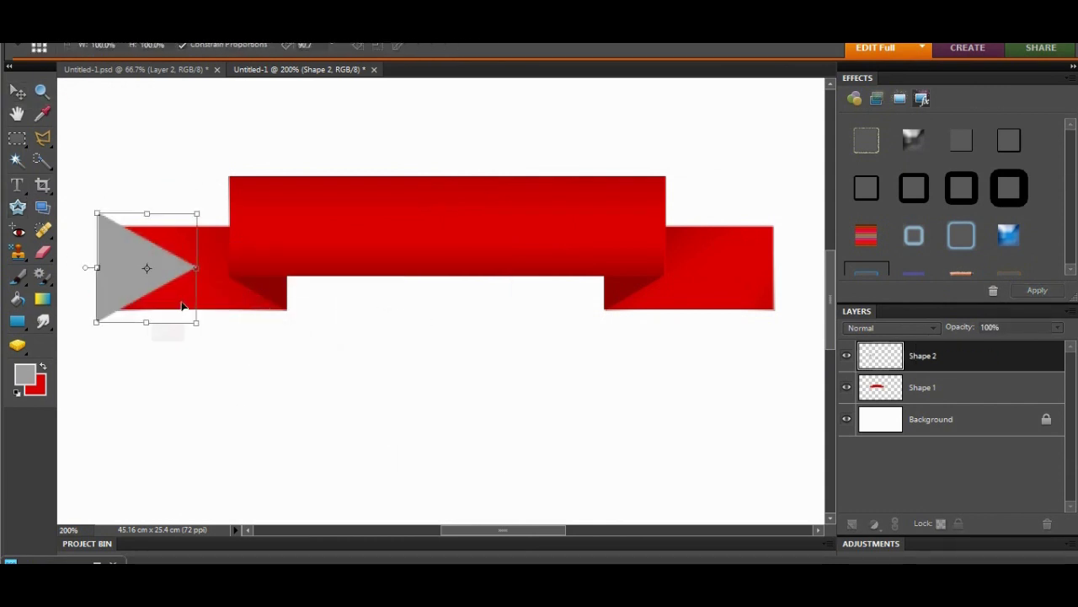
pyautogui.click(963, 159)
pyautogui.click(363, 189)
pyautogui.click(770, 255)
pyautogui.keyDown('shift'); pyautogui.click(927, 418); pyautogui.keyUp('shift')
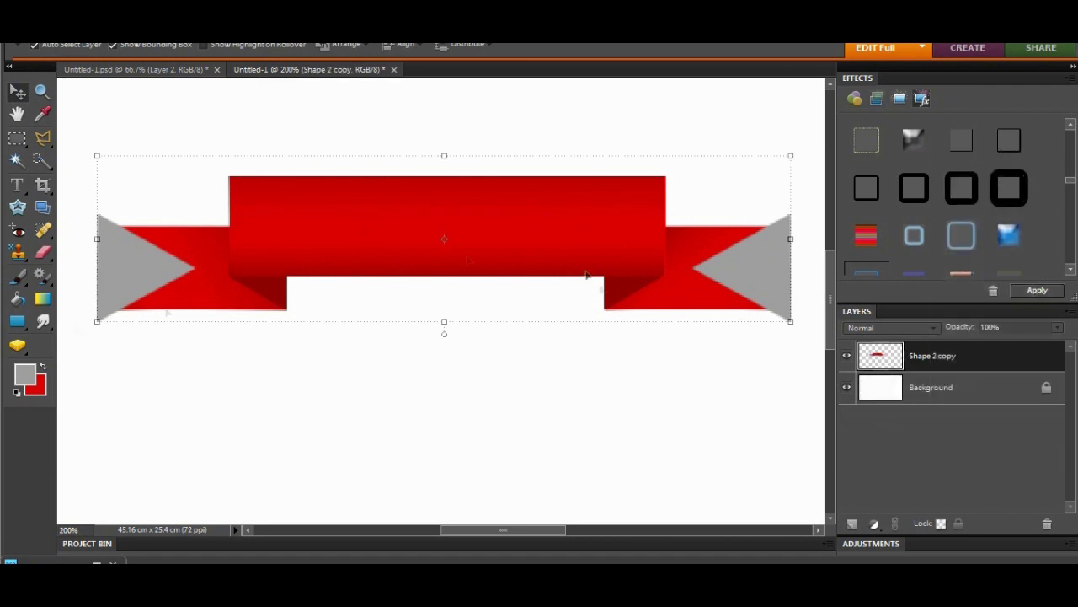
pyautogui.hotkey('ctrl', 'e')
pyautogui.press('u')
# Draw a thin white line along the band, duplicate it, and start a text line on the ribbon
pyautogui.moveTo(494, 180); pyautogui.dragTo(665, 180)
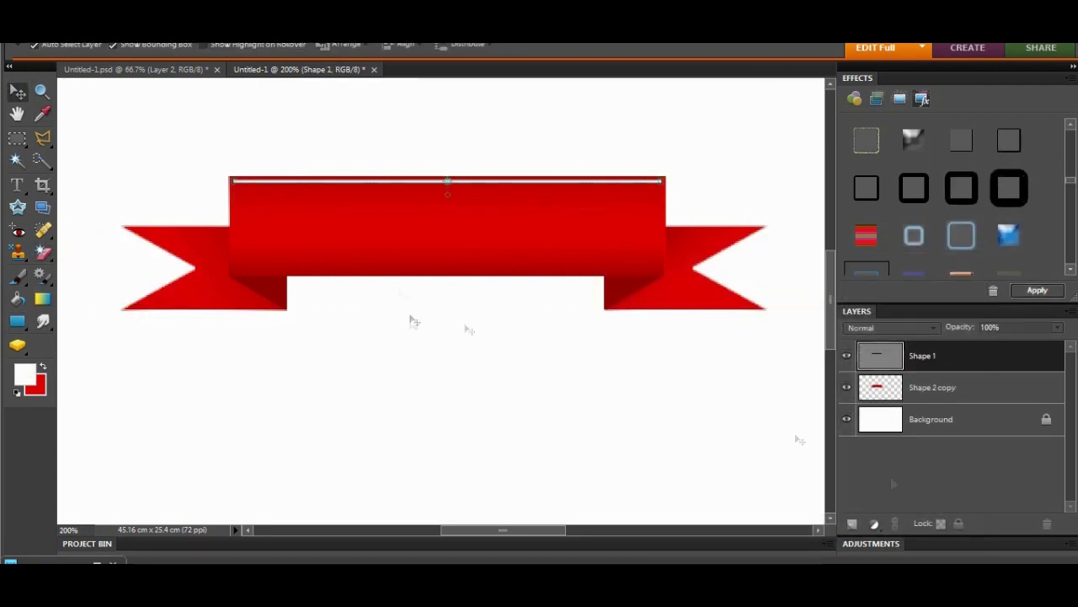
pyautogui.hotkey('ctrl', 'j')
pyautogui.click(931, 451)
pyautogui.hotkey('ctrl', 'alt', '0')
pyautogui.press('t')
pyautogui.click(390, 269)
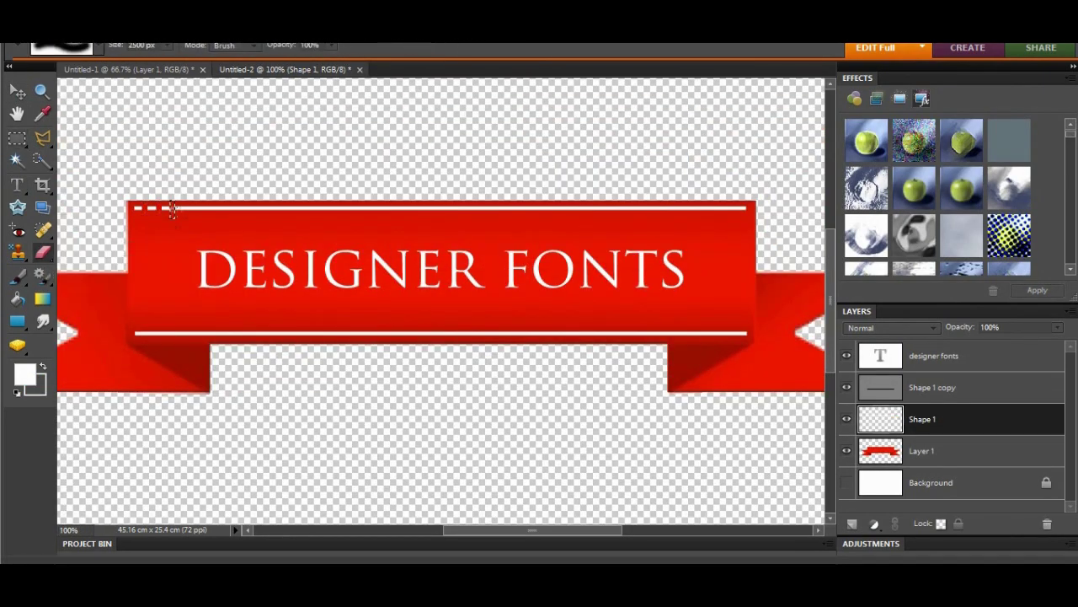
# Show the alignment grid over the ribbon, then hide it
pyautogui.click(320, 160)
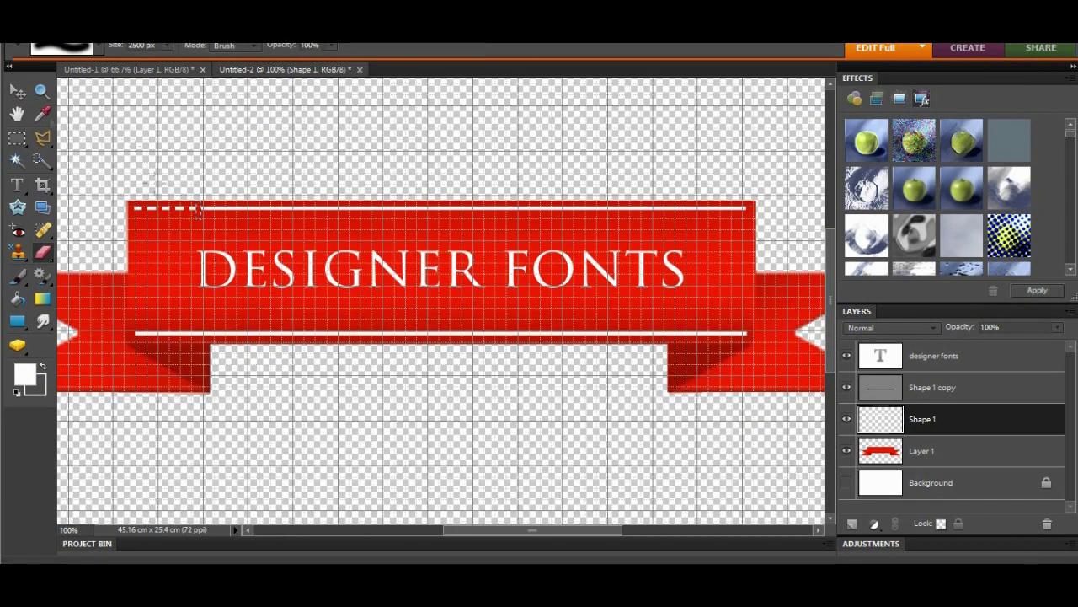
pyautogui.hotkey('ctrl', "'")
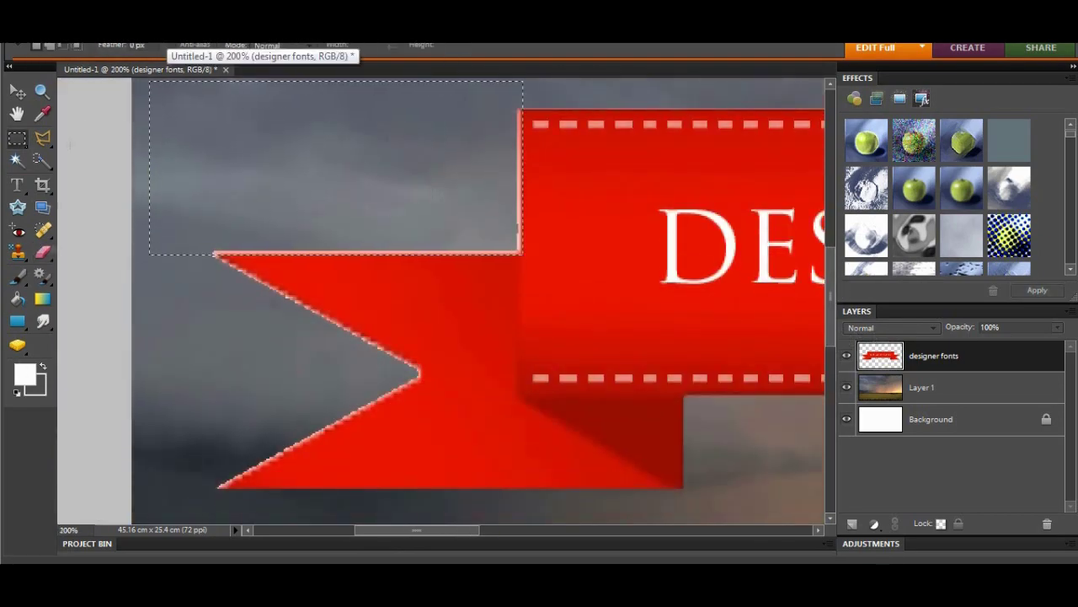
# Erase the stray red strip, then rotate the ribbon layer to about 24 and then 58 degrees
pyautogui.press('e')
pyautogui.click(231, 192)
pyautogui.hotkey('ctrl', 'd')
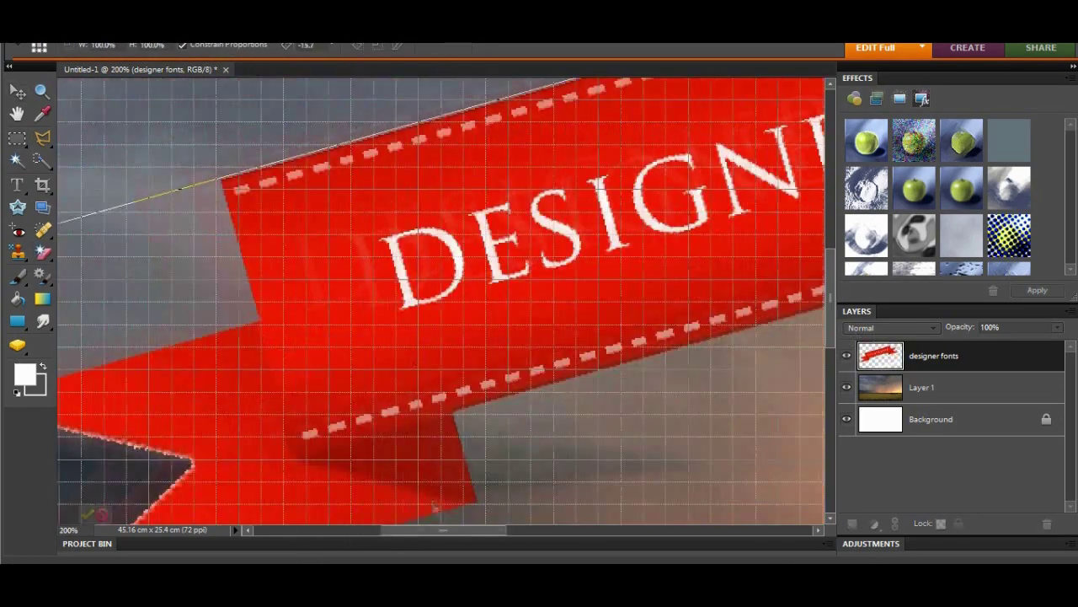
pyautogui.press('Return')
pyautogui.press('m')
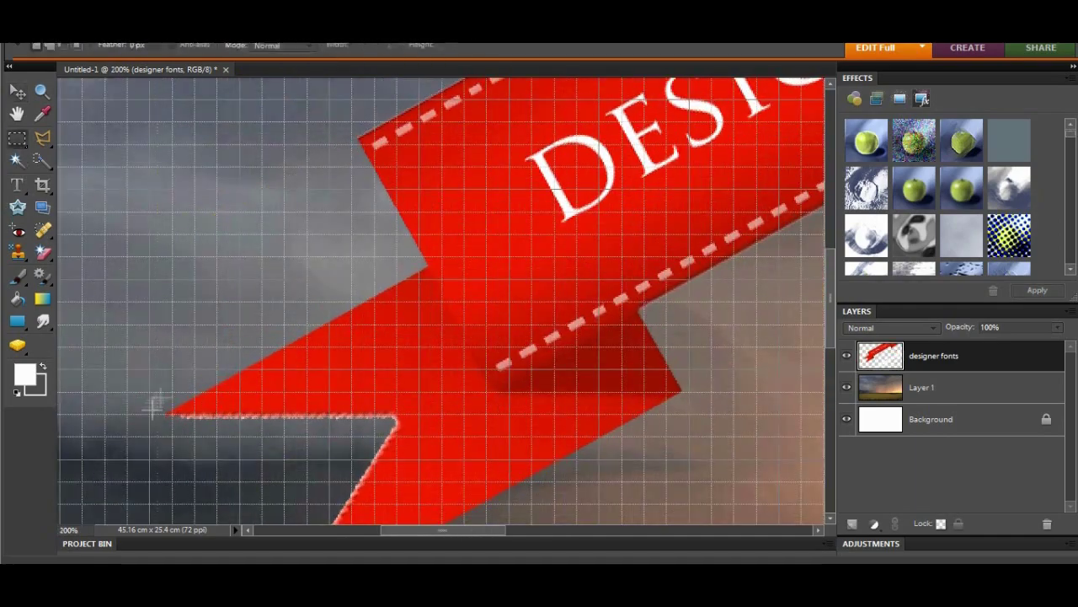
pyautogui.click(17, 90)
pyautogui.moveTo(252, 354)
pyautogui.mouseDown()
pyautogui.moveTo(518, 250)
pyautogui.moveTo(472, 325)
pyautogui.mouseUp()
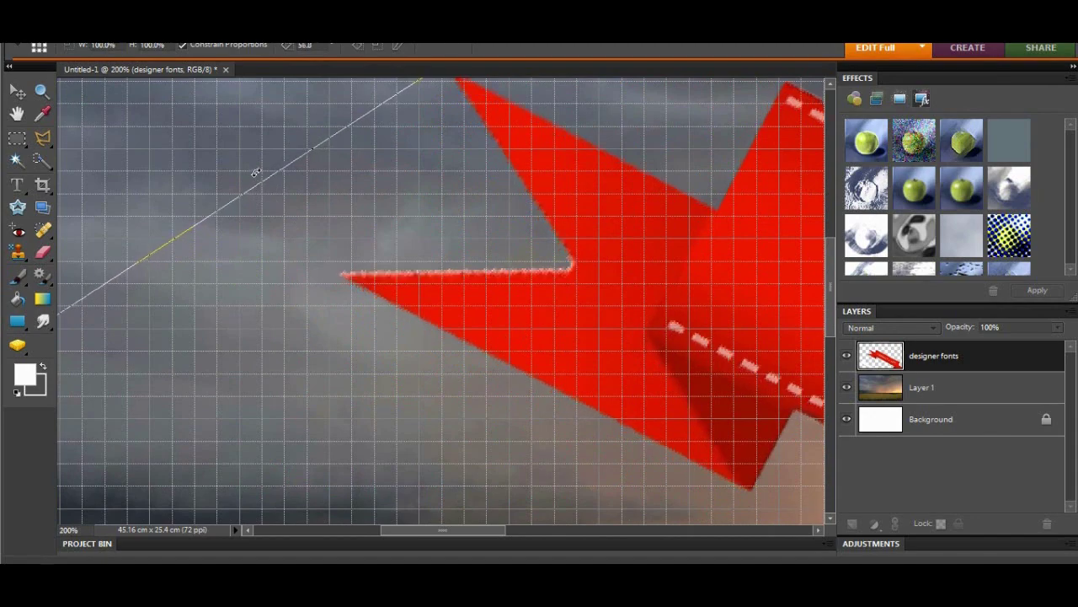
pyautogui.moveTo(472, 325); pyautogui.dragTo(194, 270)
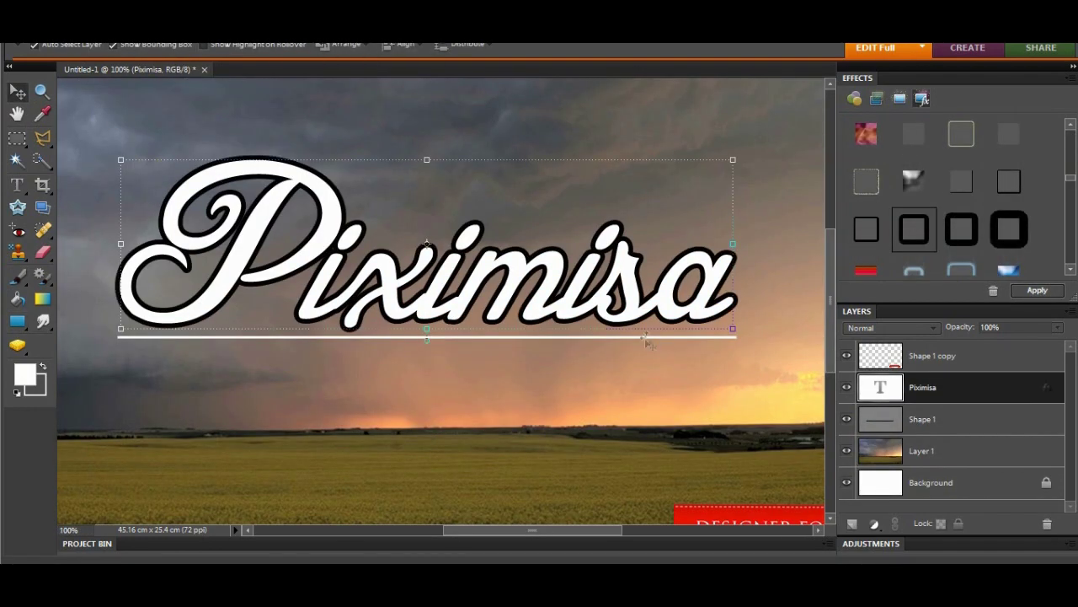
# Copy a rule above Piximisa and enlarge QUEBUIK DESIGNS across the top
pyautogui.moveTo(443, 337); pyautogui.dragTo(443, 188)
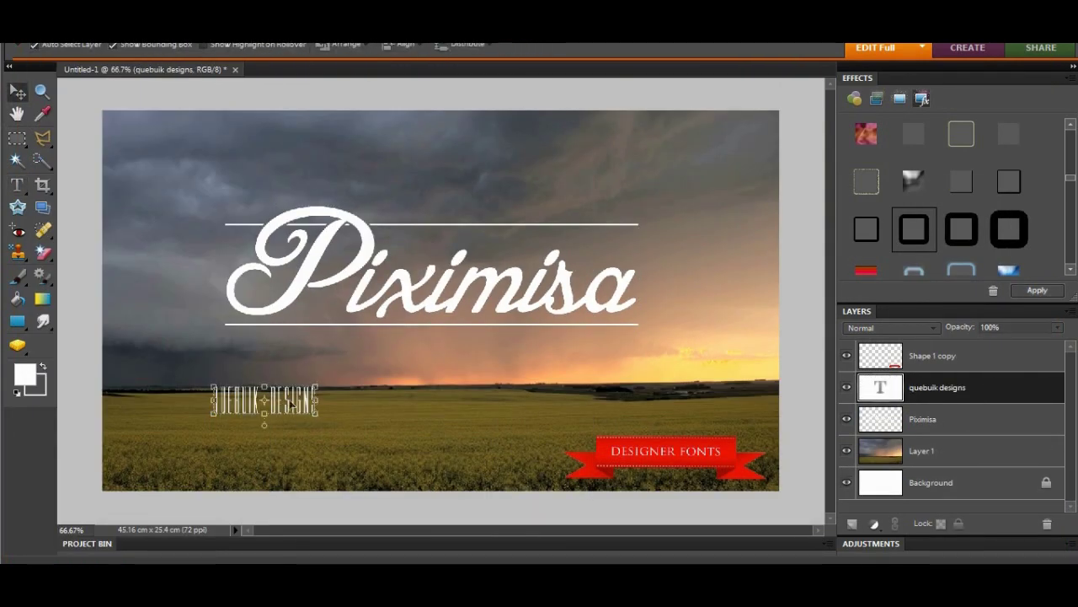
pyautogui.moveTo(289, 405); pyautogui.dragTo(645, 240)
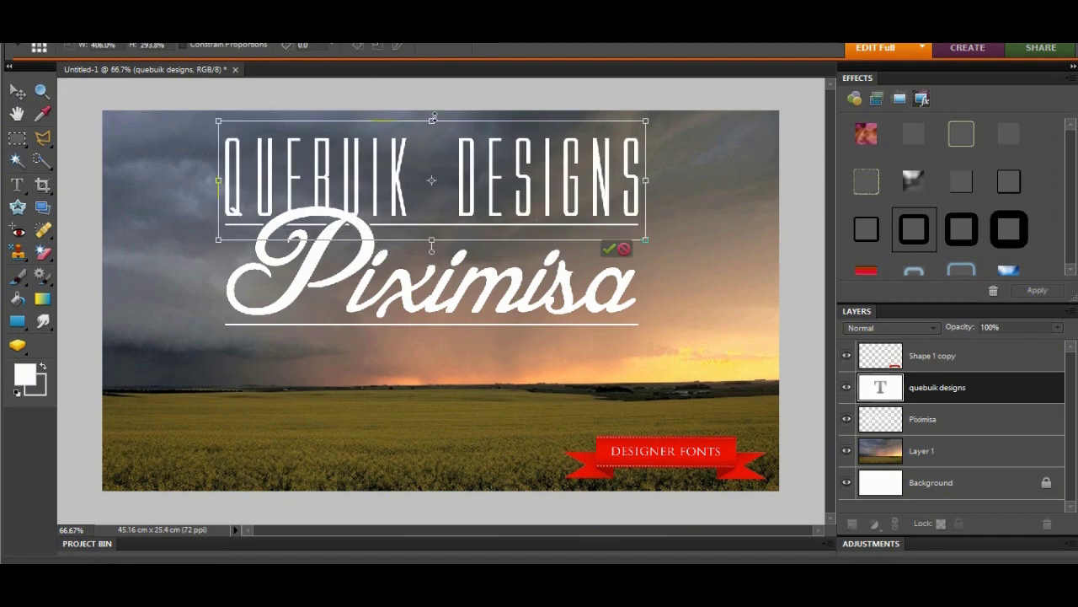
pyautogui.press('Return')
pyautogui.moveTo(461, 179); pyautogui.dragTo(461, 219)
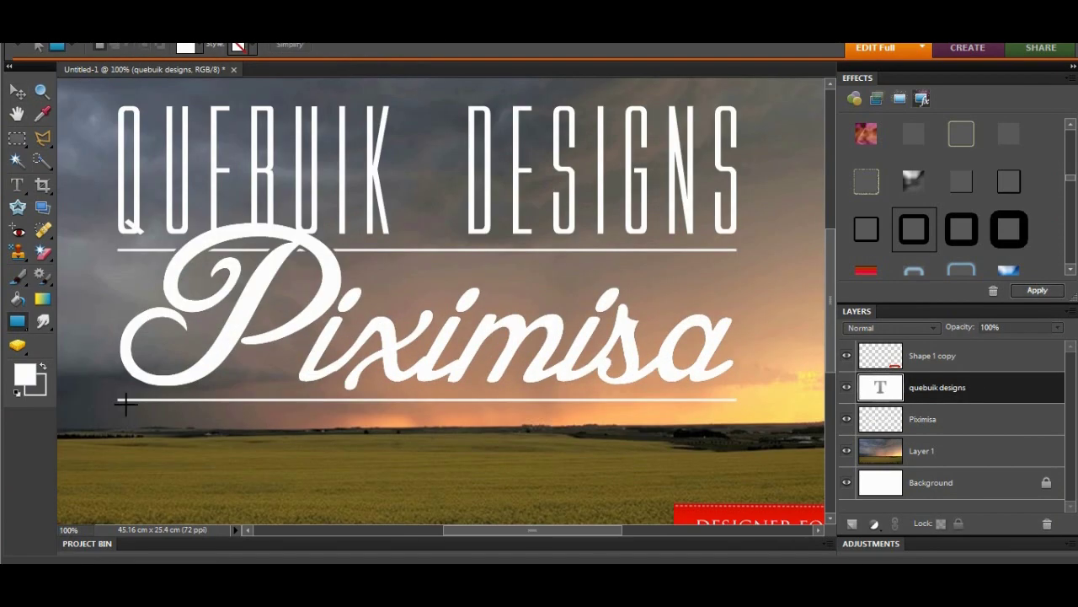
# Draw a new white rule and position it above QUEBUIK DESIGNS
pyautogui.moveTo(120, 400); pyautogui.dragTo(741, 400)
pyautogui.moveTo(283, 400); pyautogui.dragTo(282, 97)
pyautogui.press('v')
pyautogui.click(409, 159)
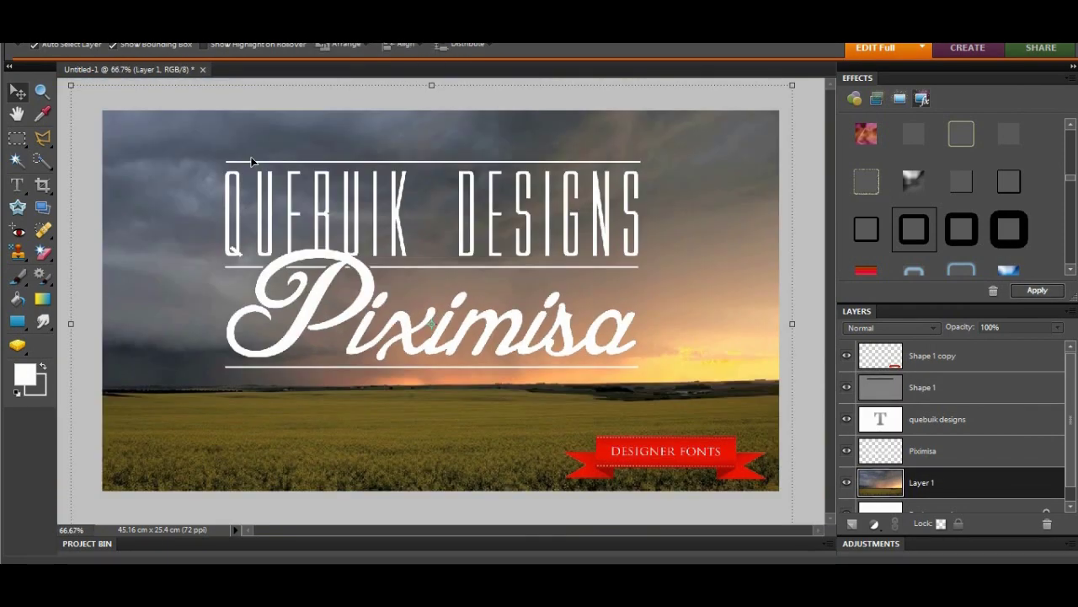
# Type 'FONT PACK' as a new text line on the field below the titles
pyautogui.press('t')
pyautogui.click(240, 421)
pyautogui.write('FONT PACK')
pyautogui.hotkey('ctrl', 'a')
pyautogui.click(97, 44)
# Set the 'FONT PACK' text to the thin catman font
pyautogui.click(221, 105)
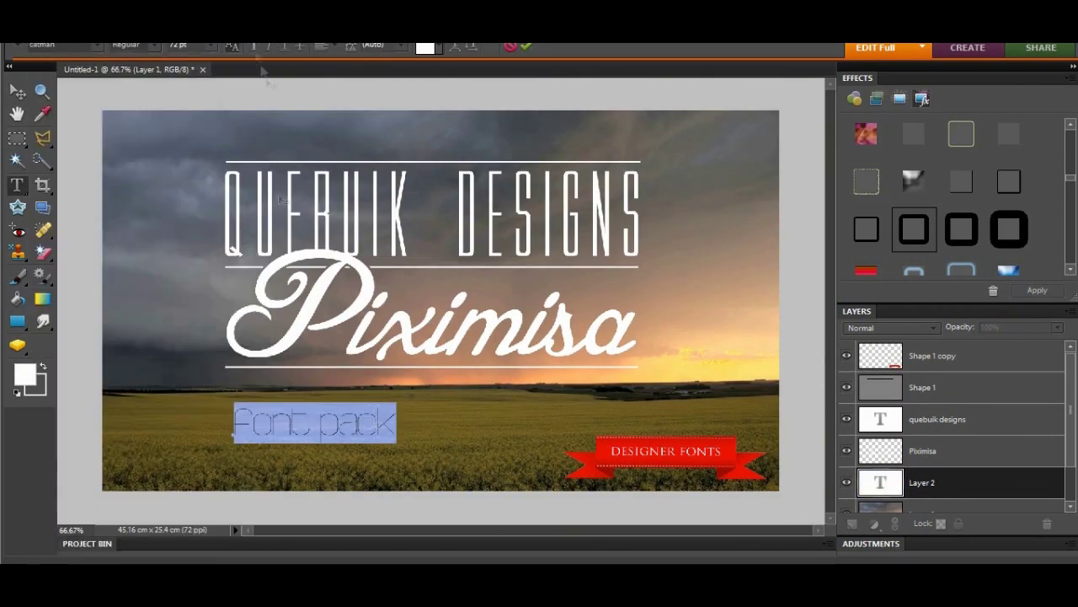